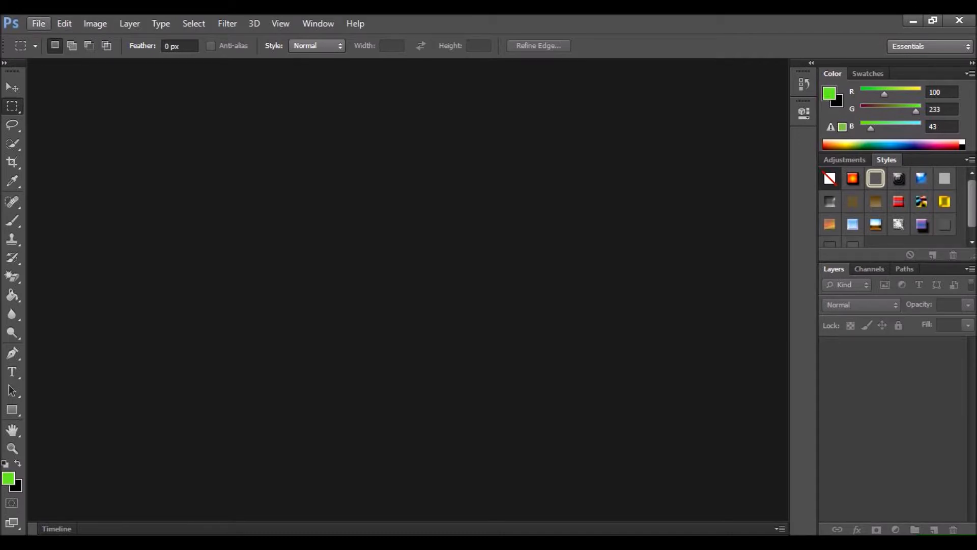
# Step: Open the Doctor_Who_logo_2012.png image from the Desktop
pyautogui.click(38, 23)
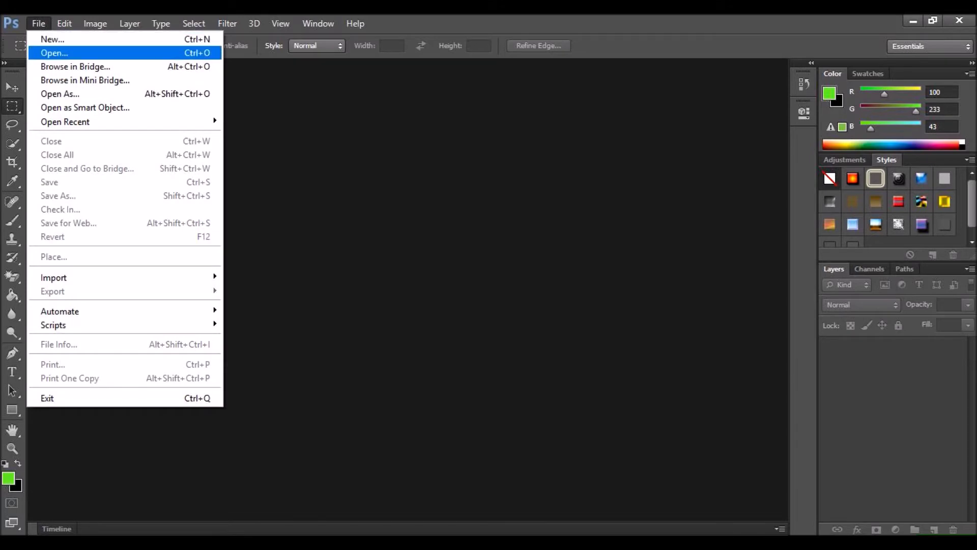
pyautogui.press('Return')
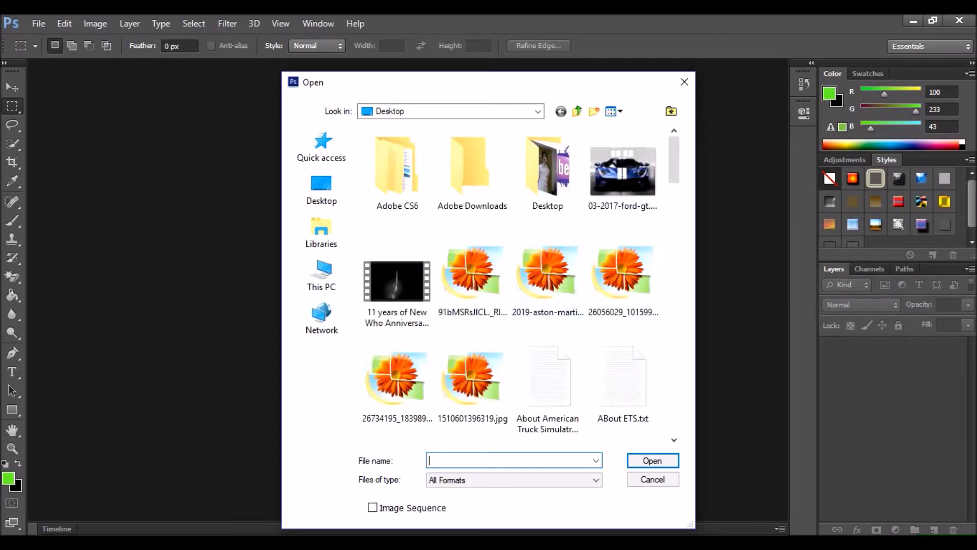
pyautogui.scroll(-3, 519, 285)
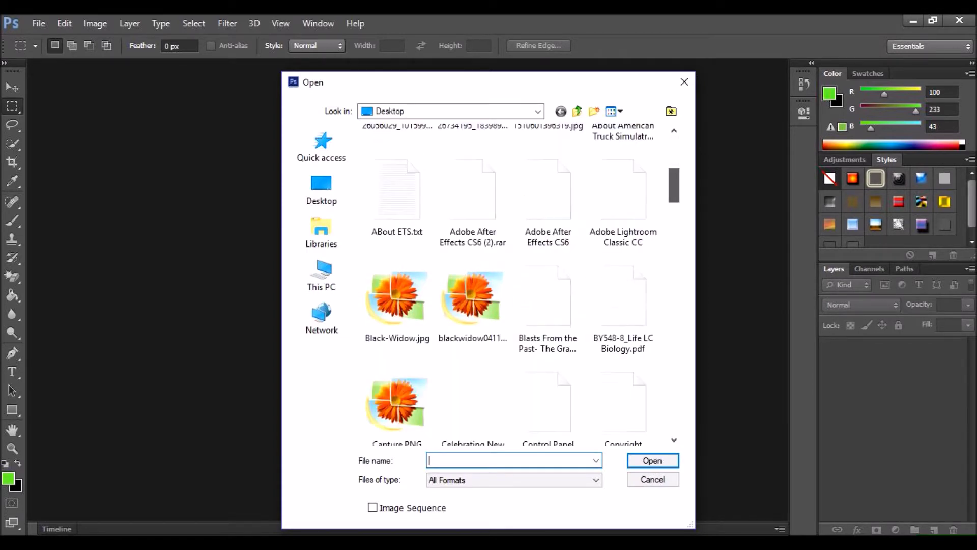
pyautogui.scroll(-2, 514, 285)
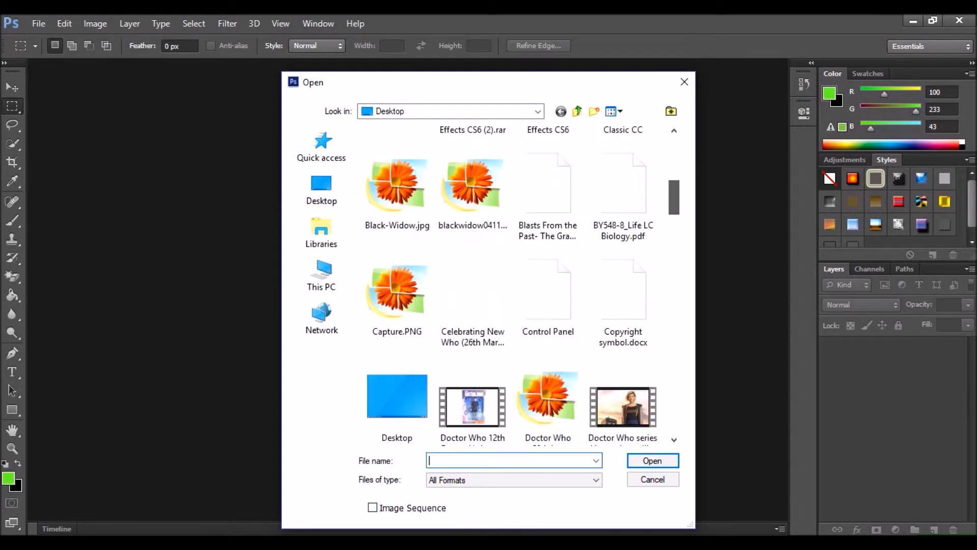
pyautogui.scroll(-3, 520, 285)
pyautogui.scroll(-2, 520, 285)
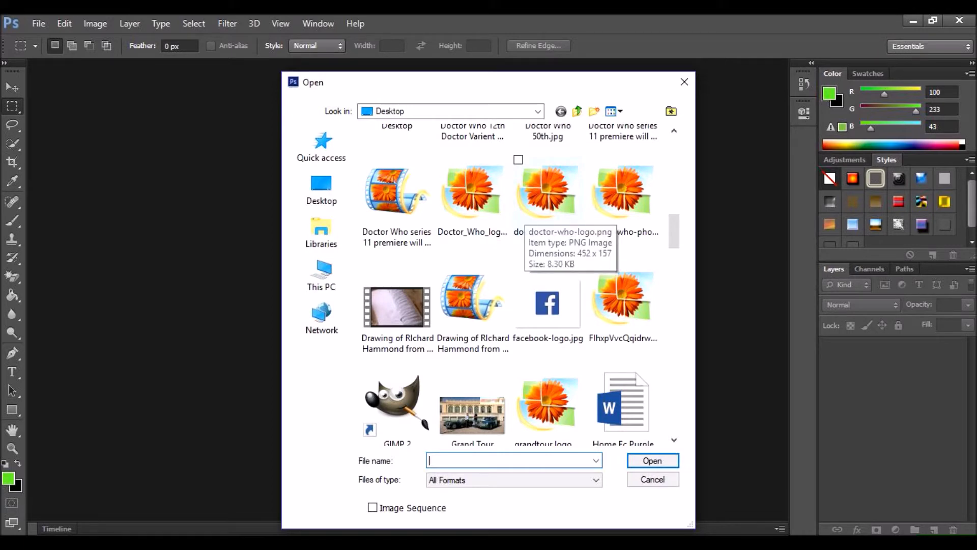
pyautogui.moveTo(674, 231)
pyautogui.mouseDown()
pyautogui.moveTo(674, 406)
pyautogui.moveTo(674, 154)
pyautogui.moveTo(674, 230)
pyautogui.mouseUp()
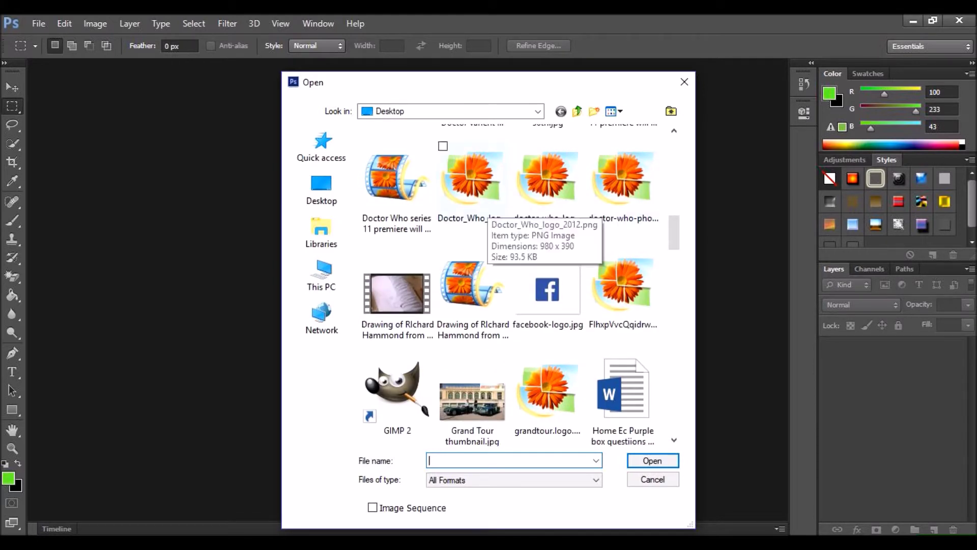
pyautogui.click(472, 188)
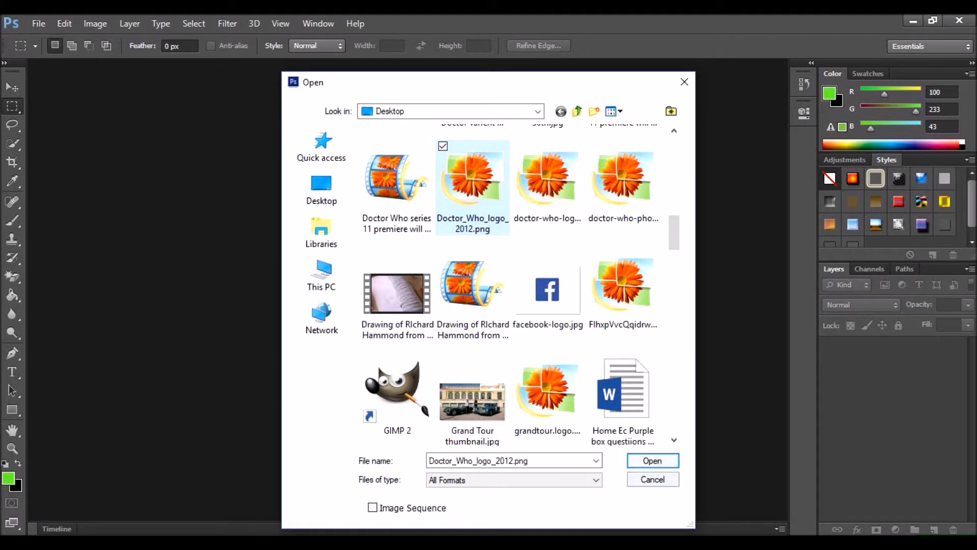
pyautogui.click(653, 461)
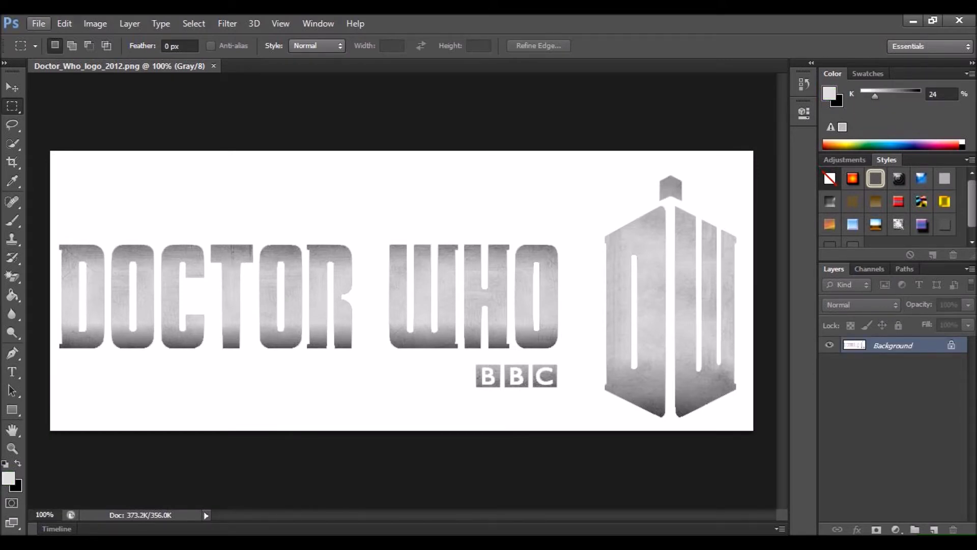
# Step: Open the Side profie jodie whittaker.jpg photo from the Desktop as a second document
pyautogui.click(38, 24)
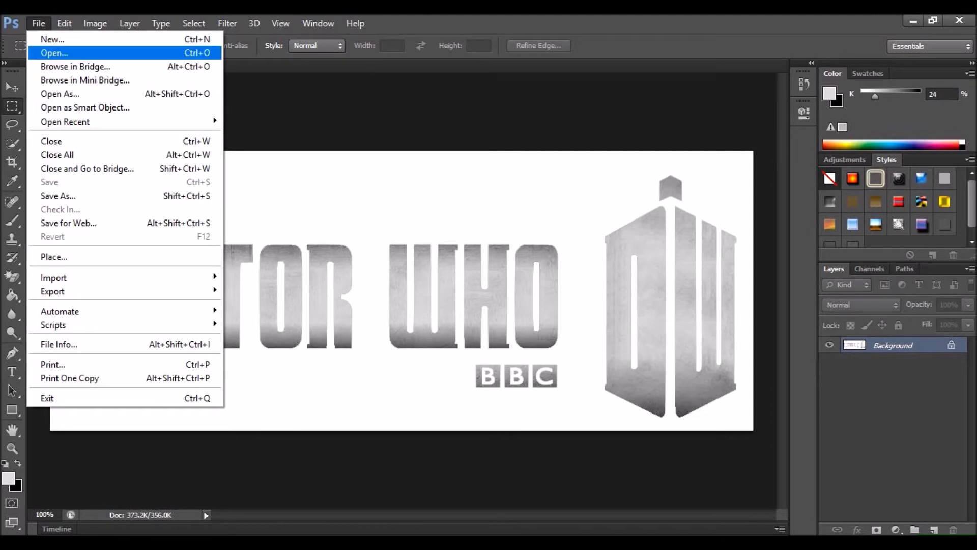
pyautogui.click(54, 53)
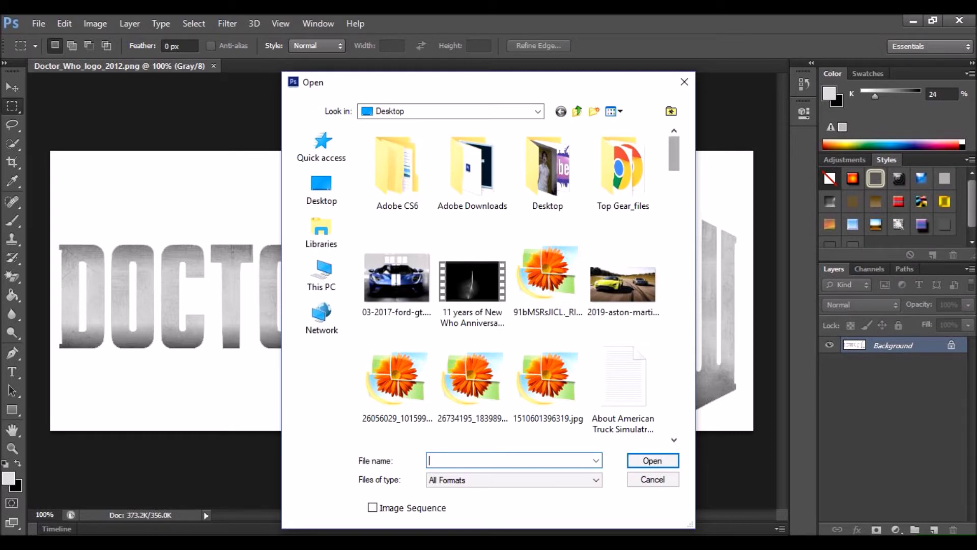
pyautogui.scroll(-5, 519, 285)
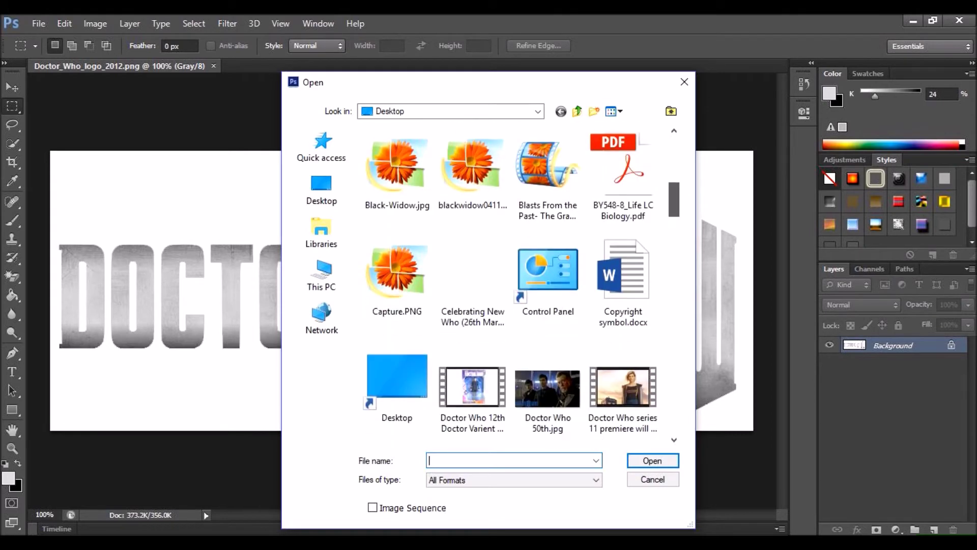
pyautogui.scroll(-6, 519, 285)
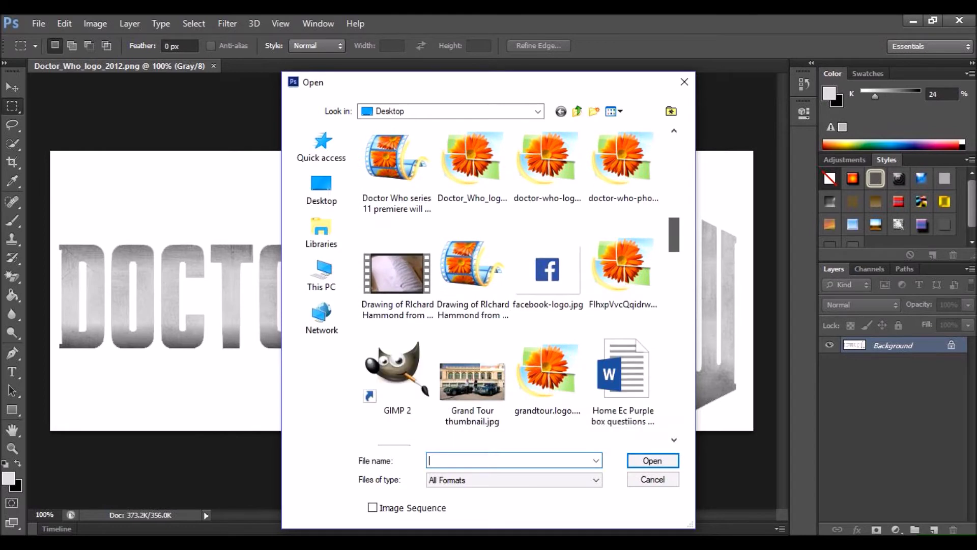
pyautogui.scroll(4, 519, 285)
pyautogui.scroll(-7, 519, 285)
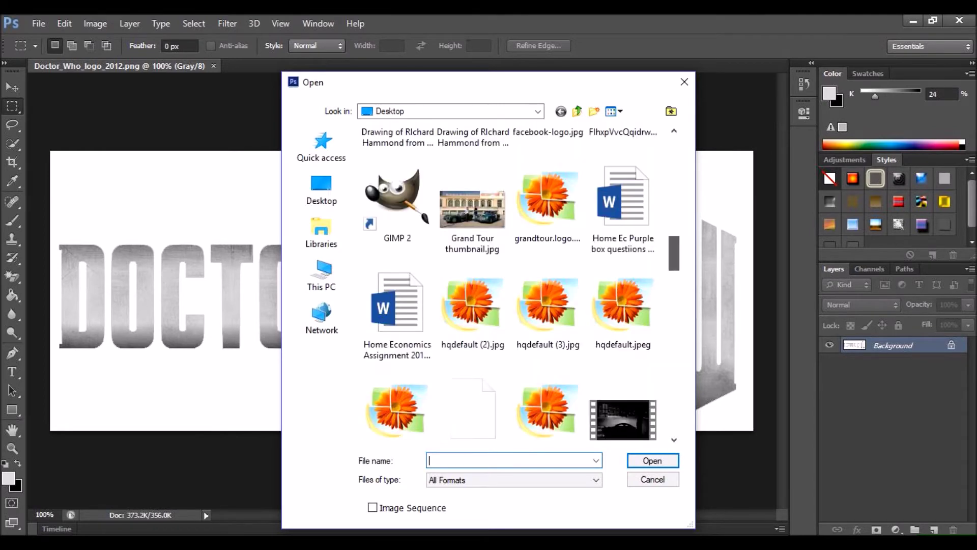
pyautogui.scroll(-5, 519, 285)
pyautogui.scroll(-3, 519, 286)
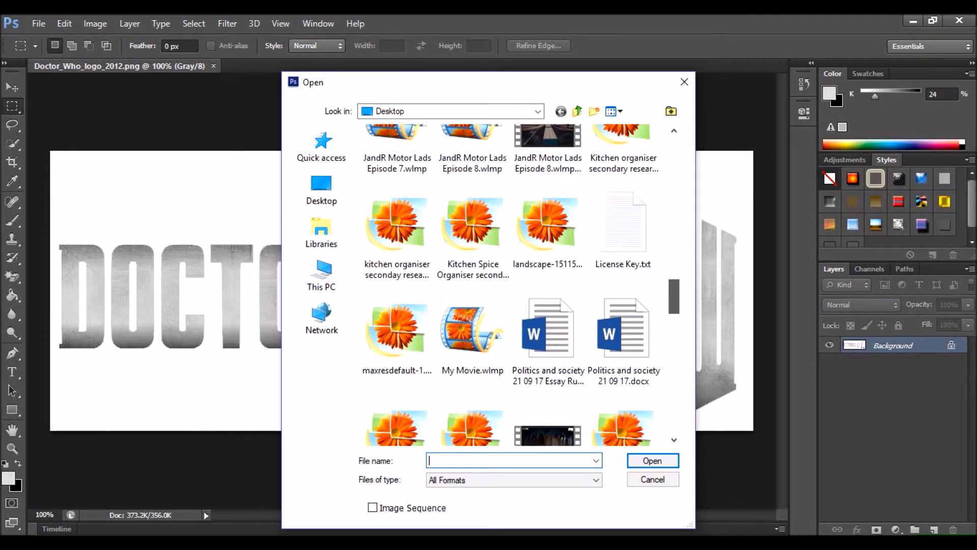
pyautogui.scroll(-8, 520, 285)
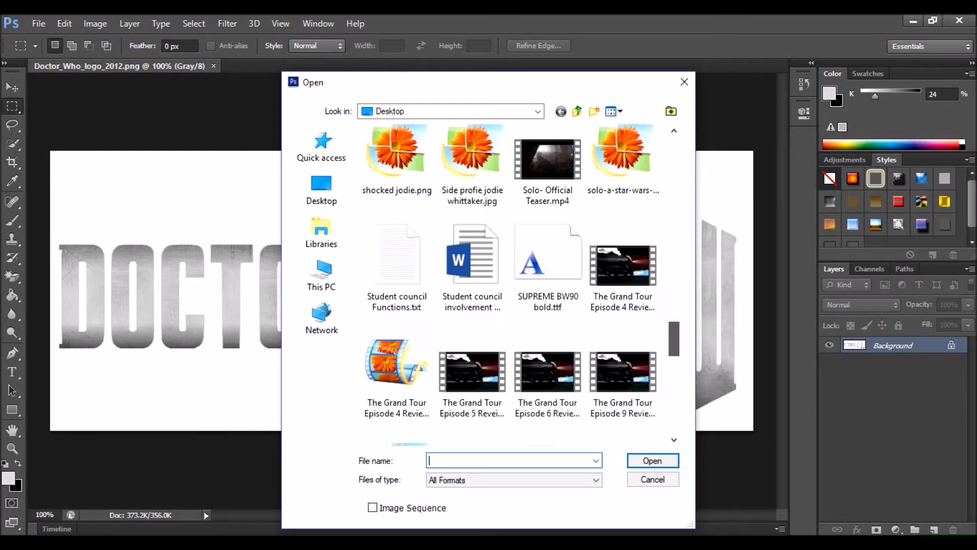
pyautogui.scroll(-9, 519, 285)
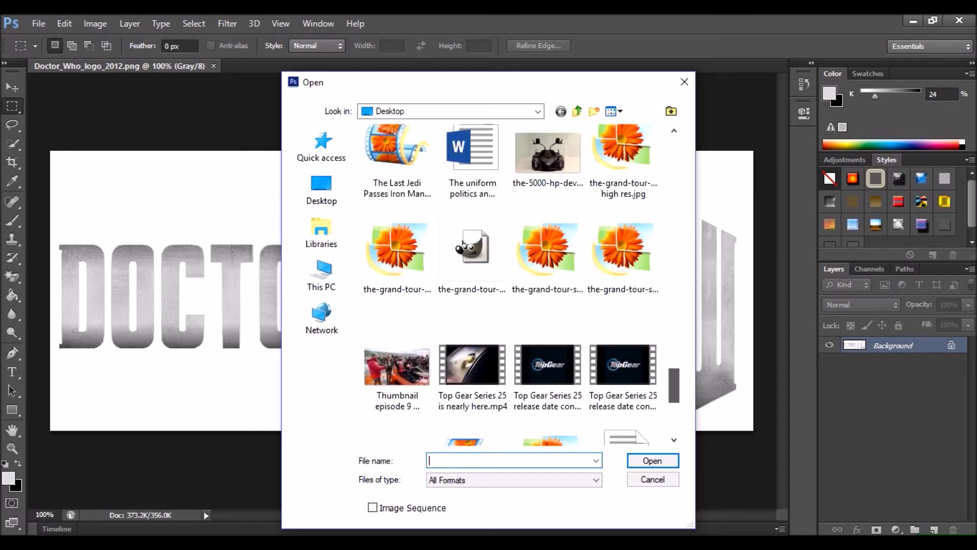
pyautogui.scroll(-5, 511, 286)
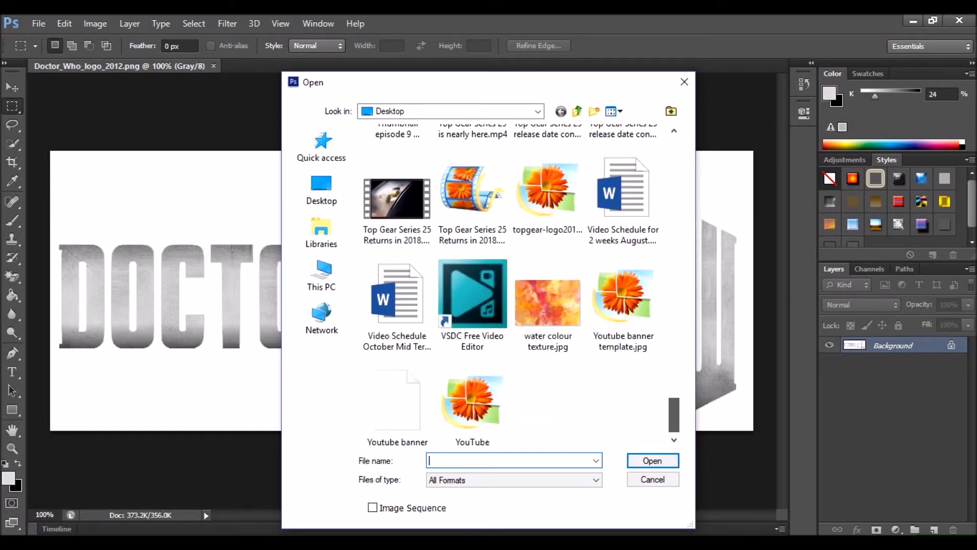
pyautogui.scroll(-1, 511, 285)
pyautogui.scroll(5, 511, 285)
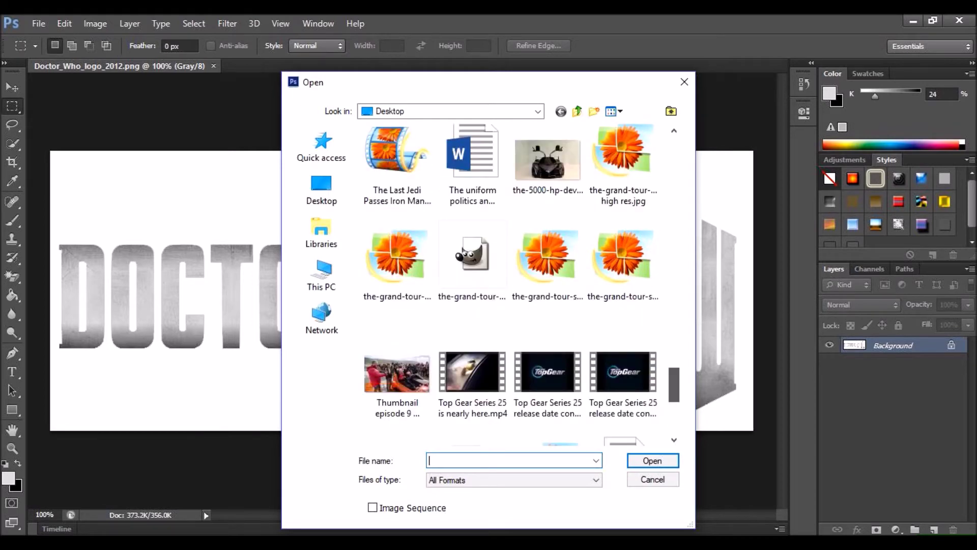
pyautogui.scroll(10, 511, 285)
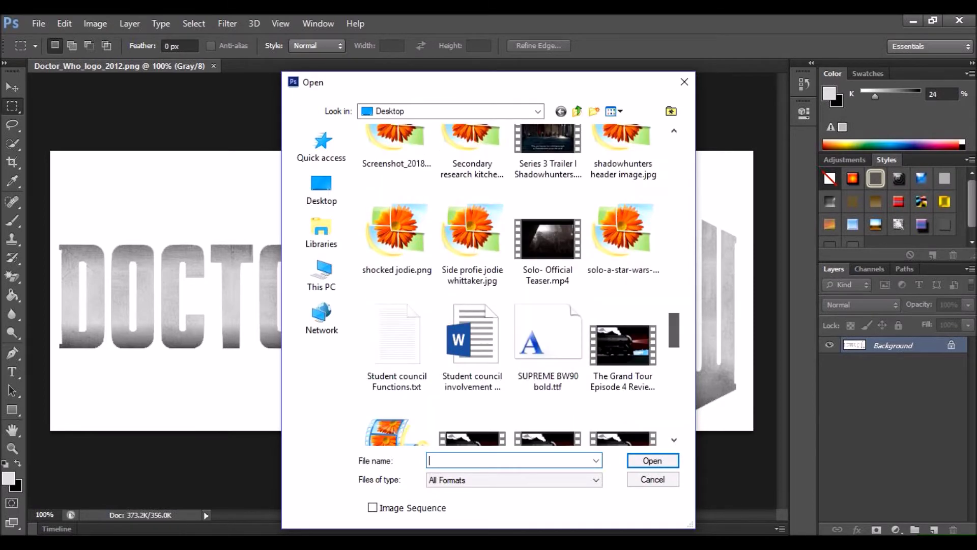
pyautogui.scroll(2, 511, 285)
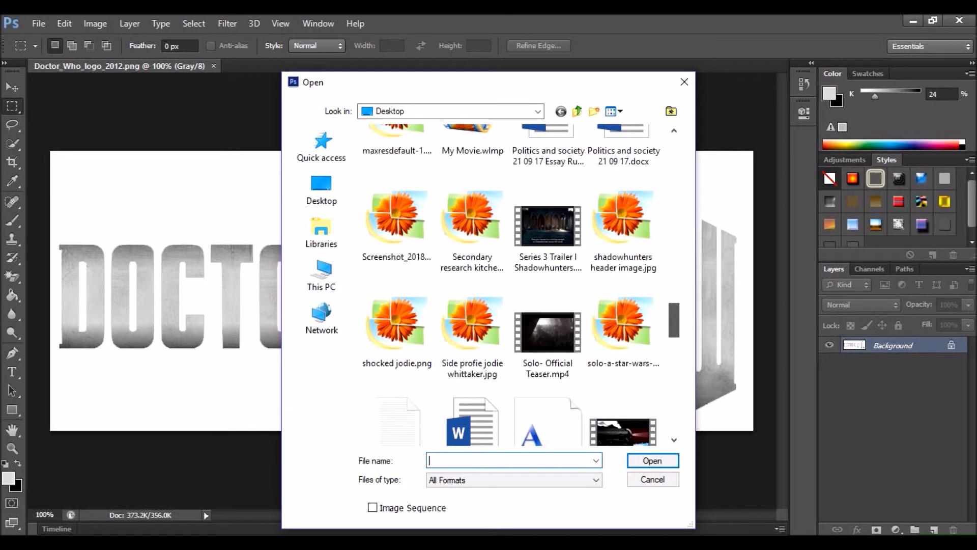
pyautogui.click(472, 331)
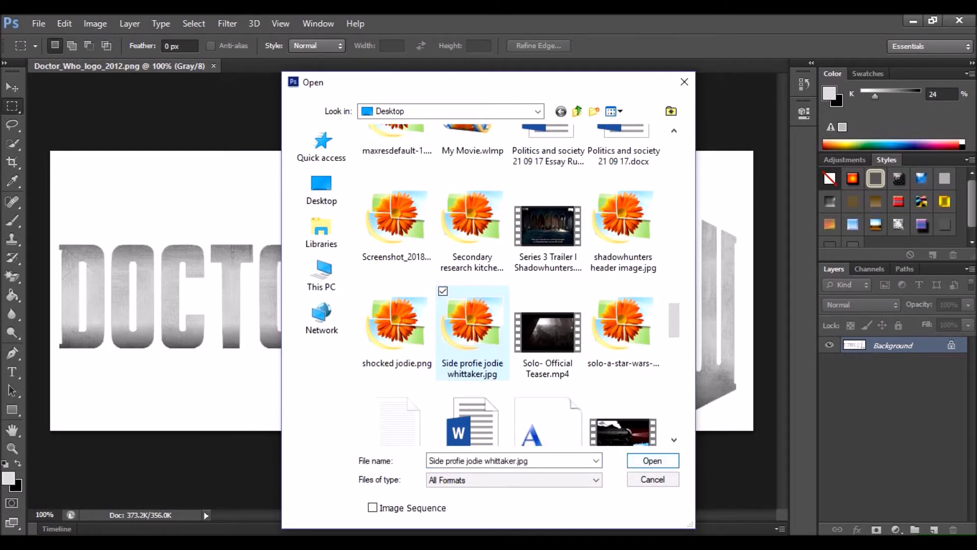
pyautogui.click(653, 460)
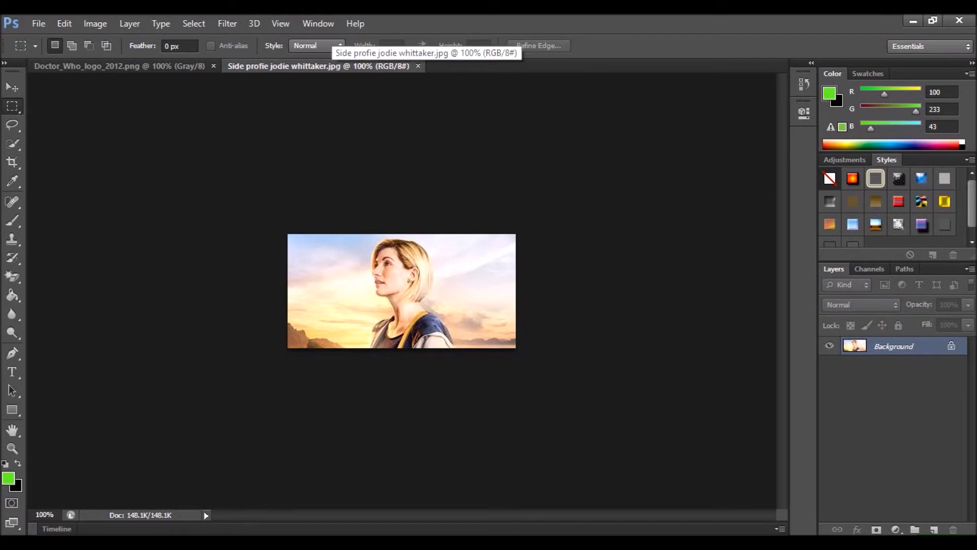
# Step: Float the portrait photo in its own window and convert its locked Background into a regular layer with the default settings
pyautogui.moveTo(316, 65); pyautogui.dragTo(328, 129)
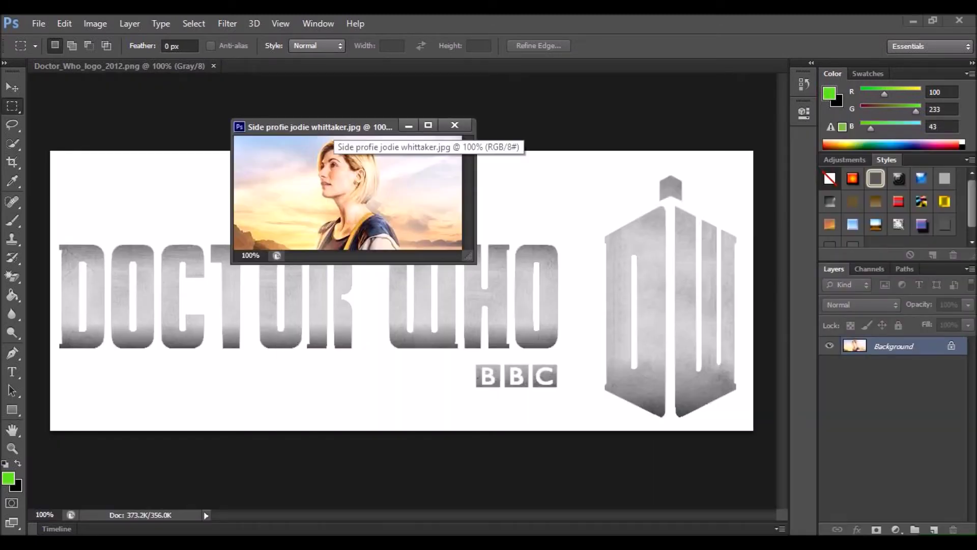
pyautogui.moveTo(331, 127); pyautogui.dragTo(423, 110)
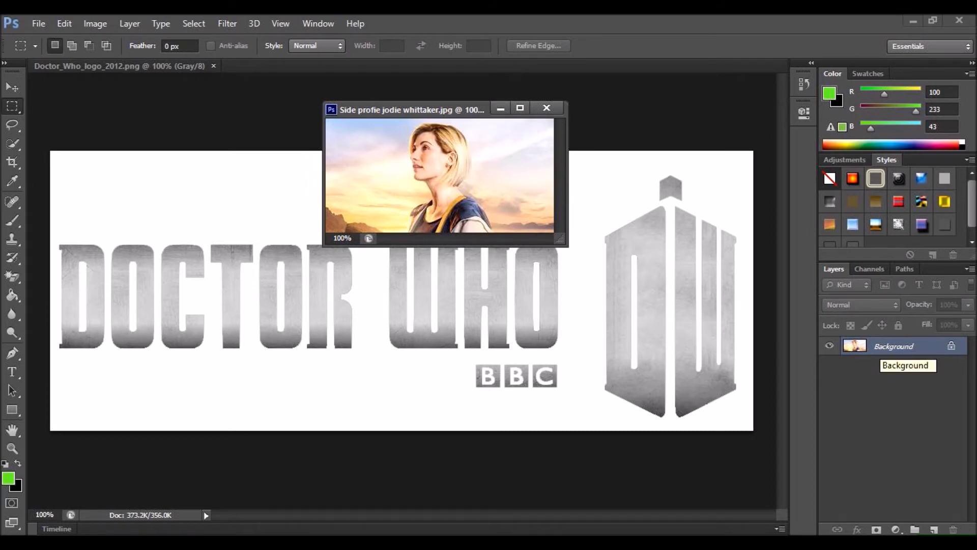
pyautogui.rightClick(886, 347)
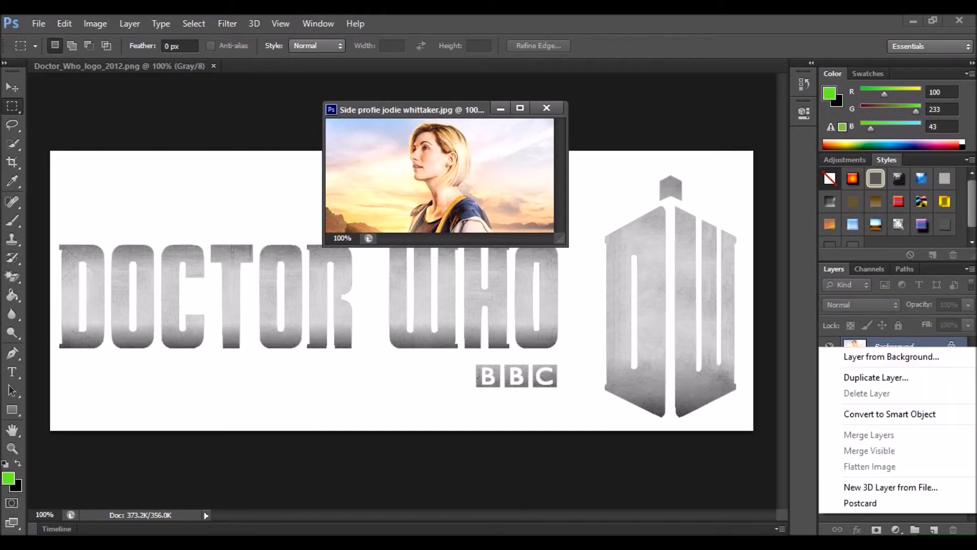
pyautogui.click(876, 378)
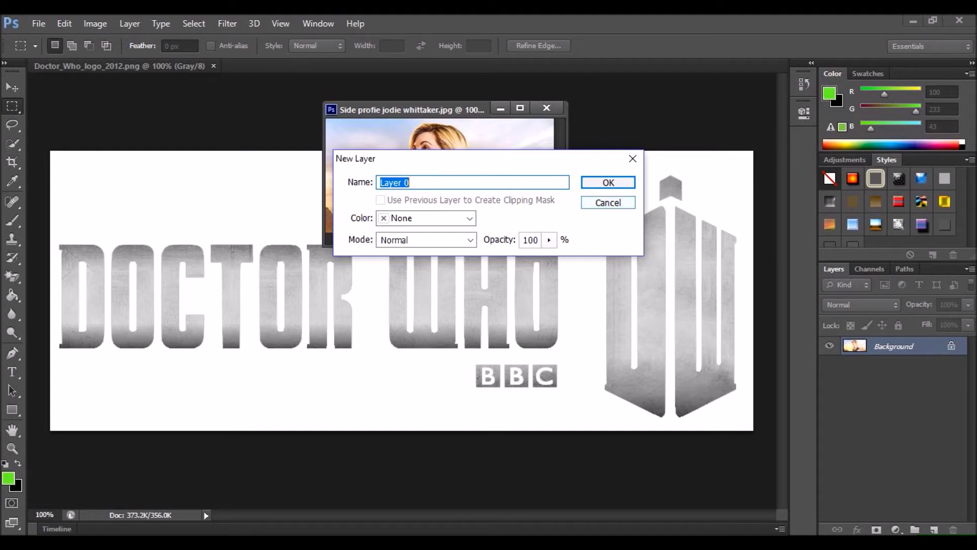
pyautogui.press('Return')
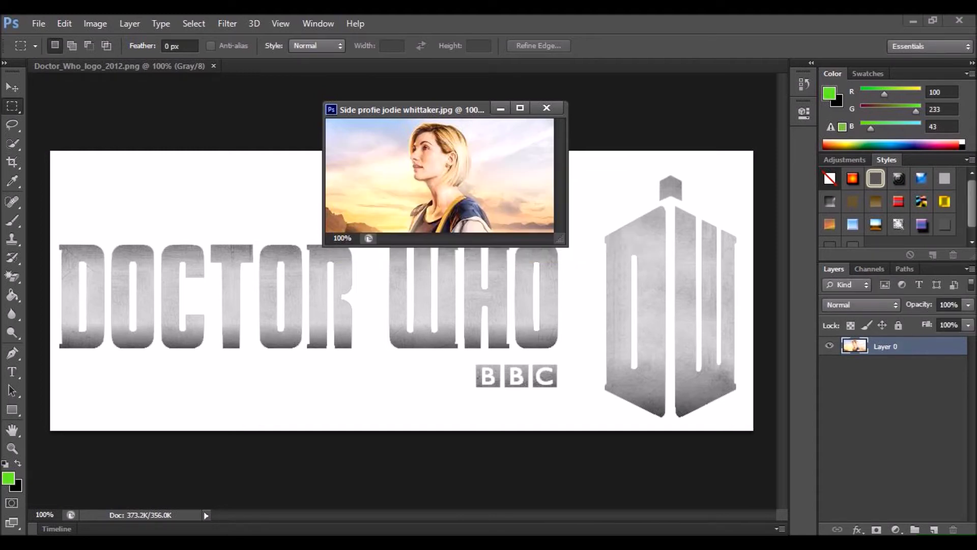
# Step: Float the logo image in its own window and copy it into the portrait photo's document with the Move tool
pyautogui.moveTo(423, 109); pyautogui.dragTo(463, 118)
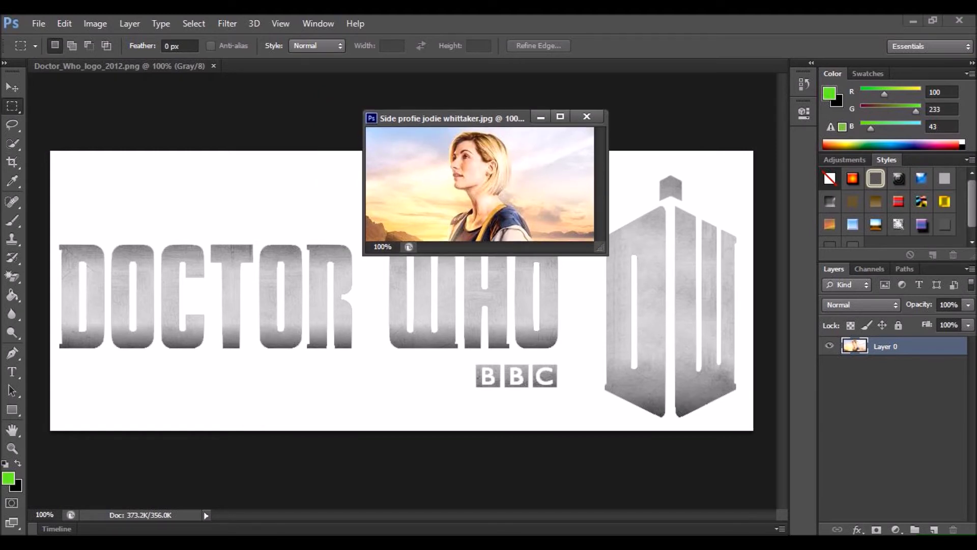
pyautogui.moveTo(119, 66); pyautogui.dragTo(249, 202)
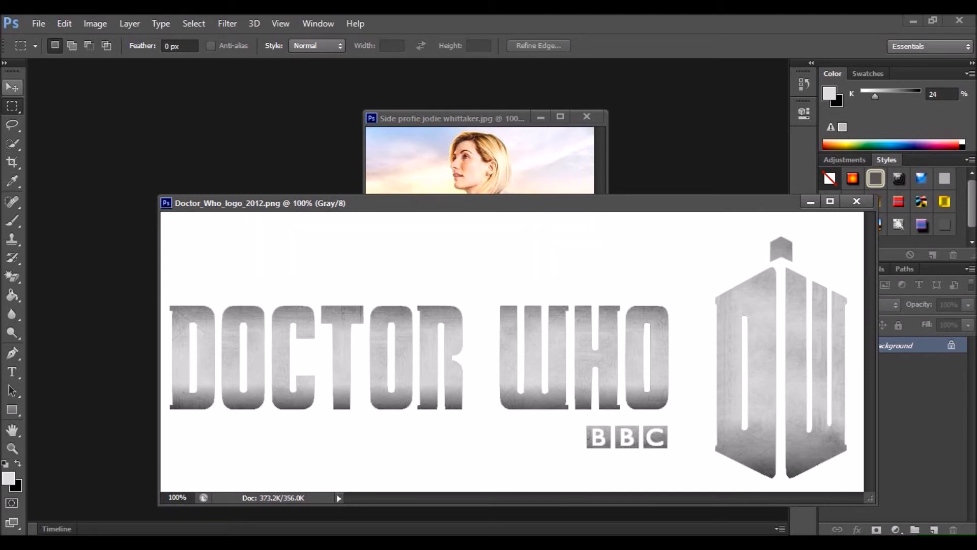
pyautogui.click(12, 88)
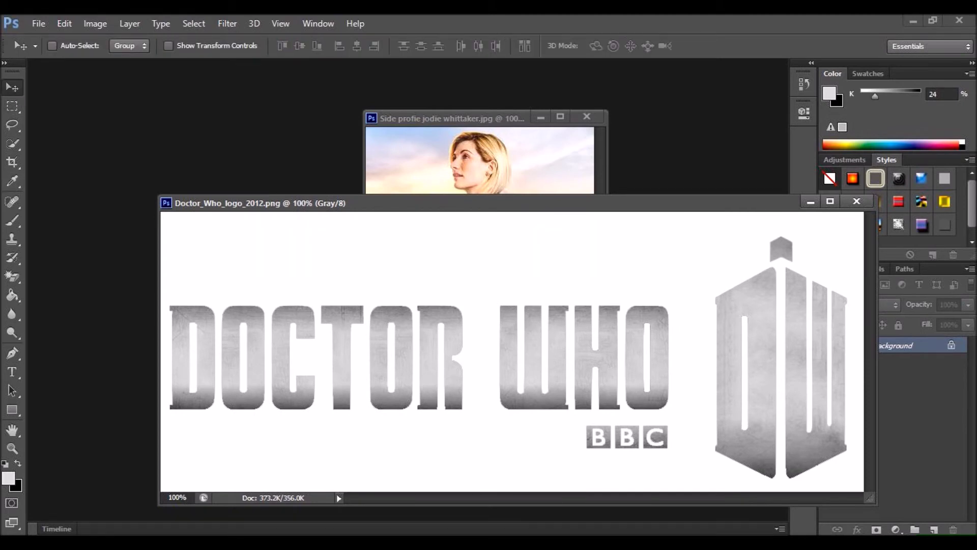
pyautogui.moveTo(278, 302); pyautogui.dragTo(417, 168)
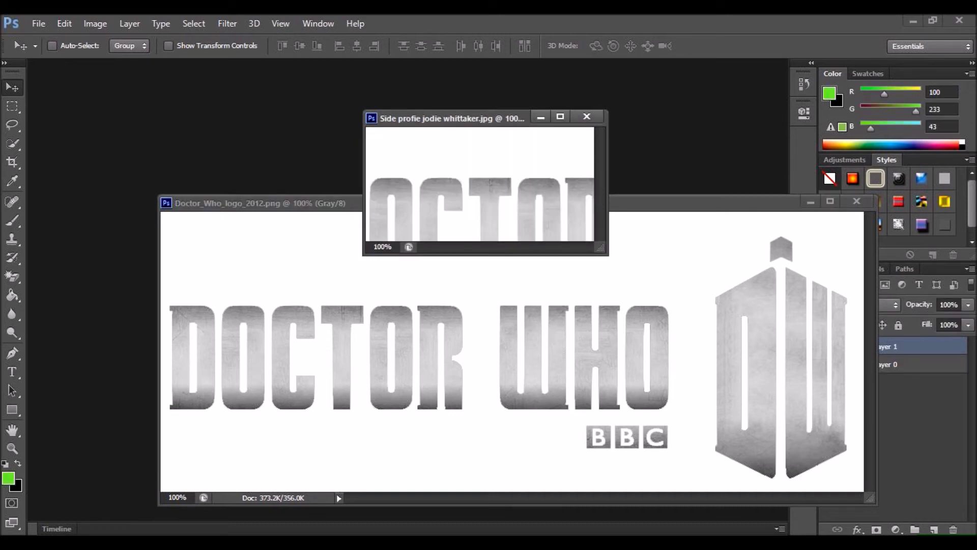
# Step: Move the logo layer toward the lower right of the photo in the maximized photo window, then restore the window size
pyautogui.click(560, 116)
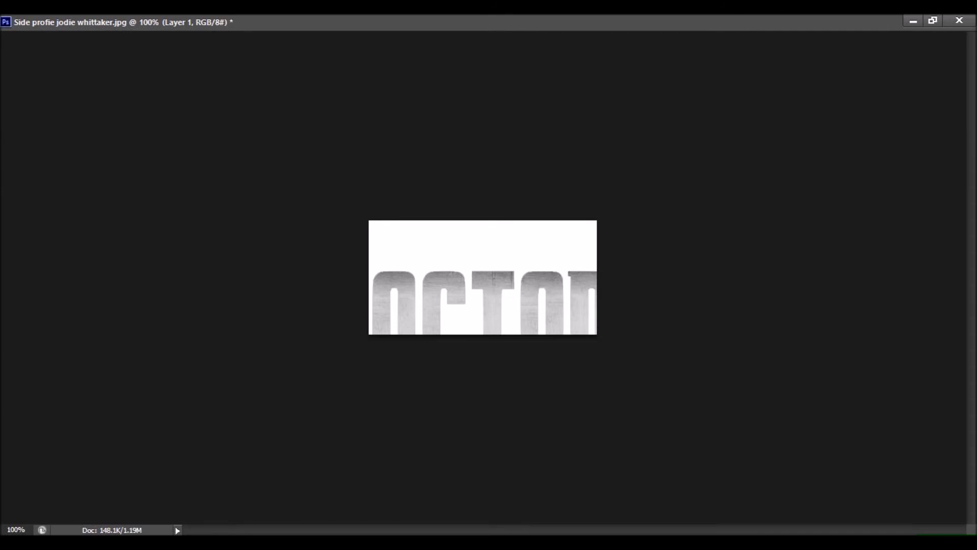
pyautogui.moveTo(448, 227); pyautogui.dragTo(524, 284)
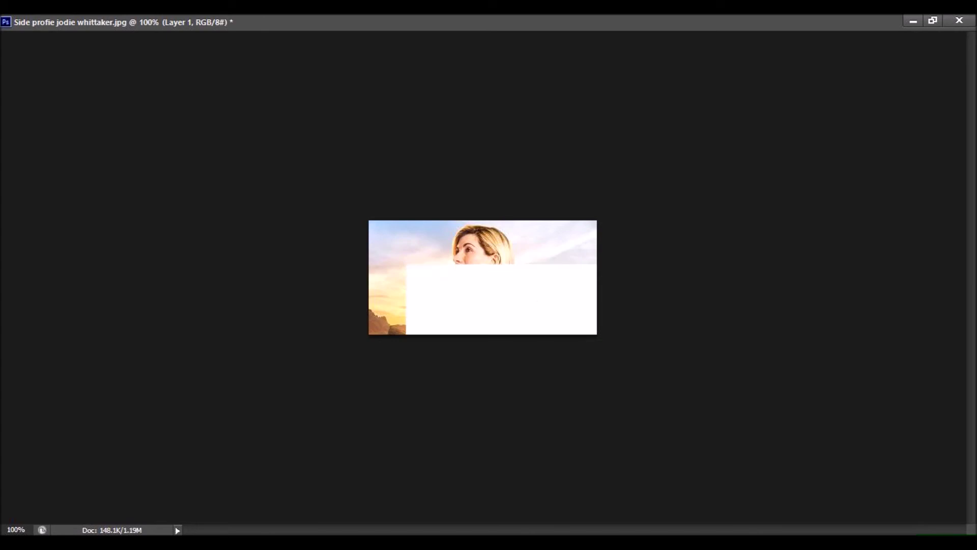
pyautogui.click(933, 21)
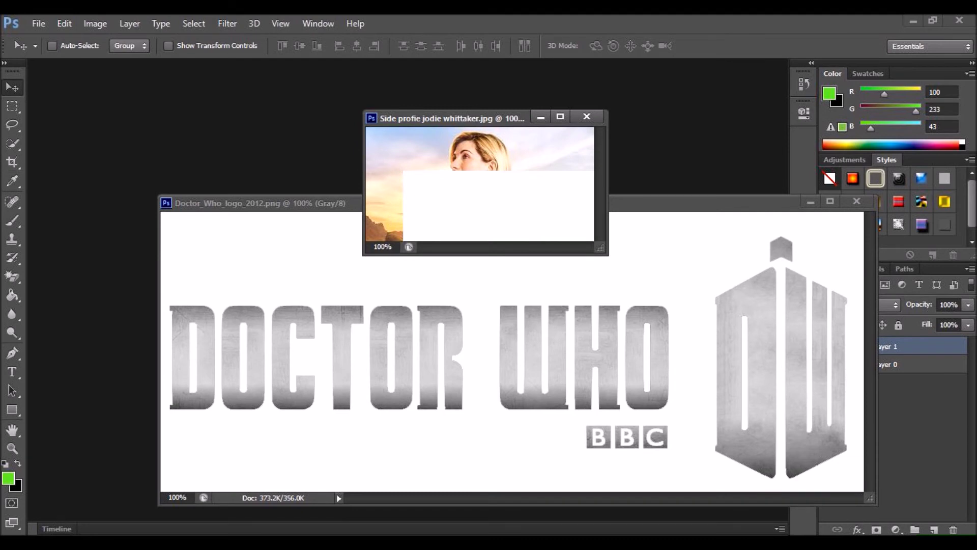
# Step: Scale the logo layer down to about half the photo's width with Free Transform and fit it into the photo's lower-right corner
pyautogui.click(64, 24)
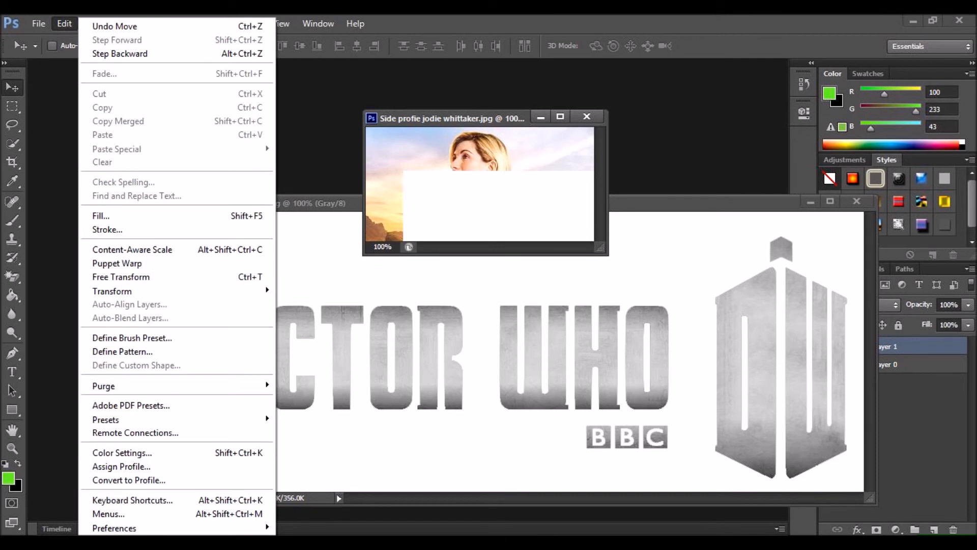
pyautogui.click(121, 277)
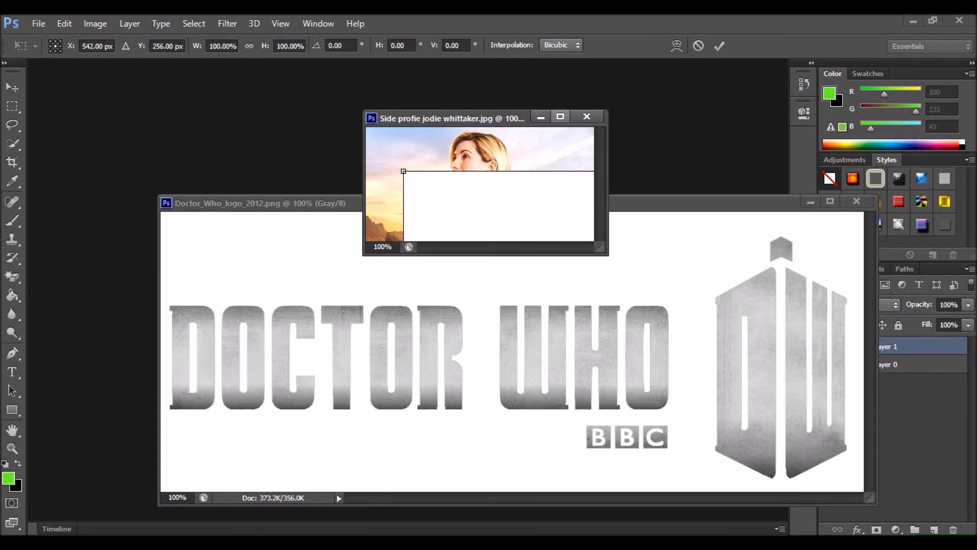
pyautogui.click(561, 116)
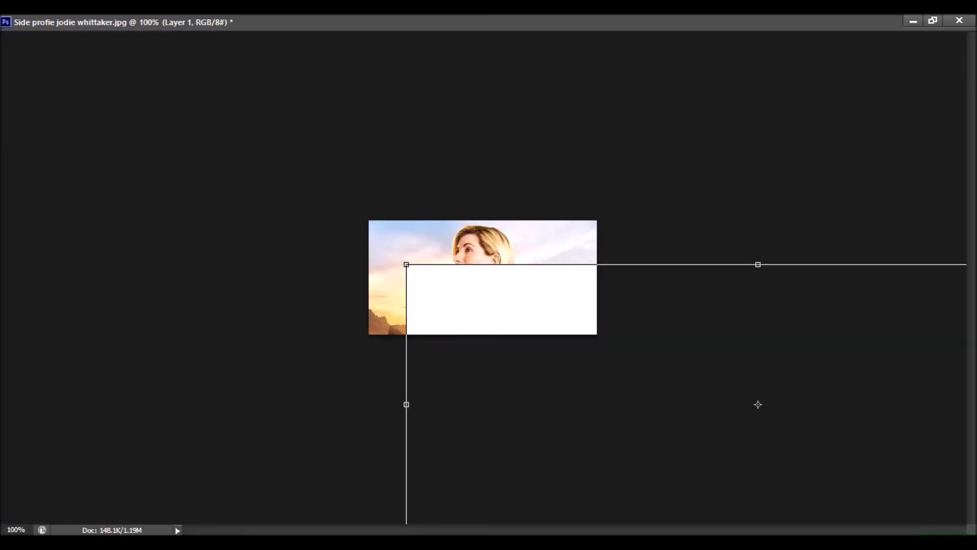
pyautogui.moveTo(758, 404); pyautogui.dragTo(560, 295)
pyautogui.press('Up')
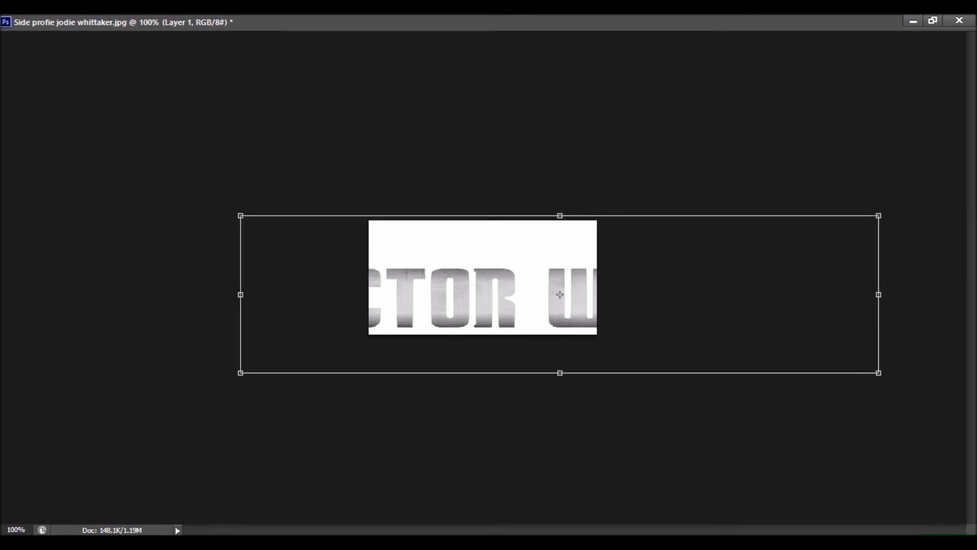
pyautogui.moveTo(879, 373); pyautogui.dragTo(508, 285)
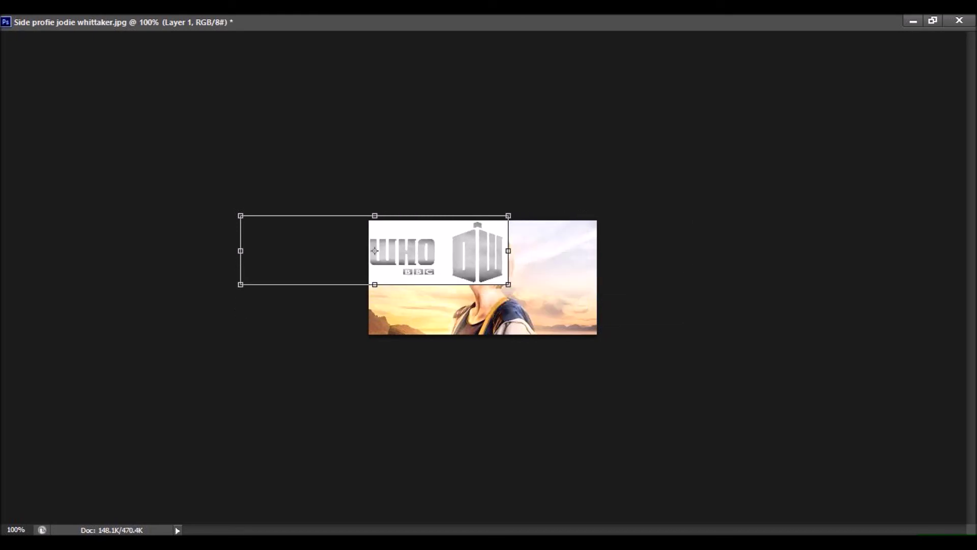
pyautogui.moveTo(240, 215); pyautogui.dragTo(388, 241)
pyautogui.moveTo(449, 264); pyautogui.dragTo(537, 314)
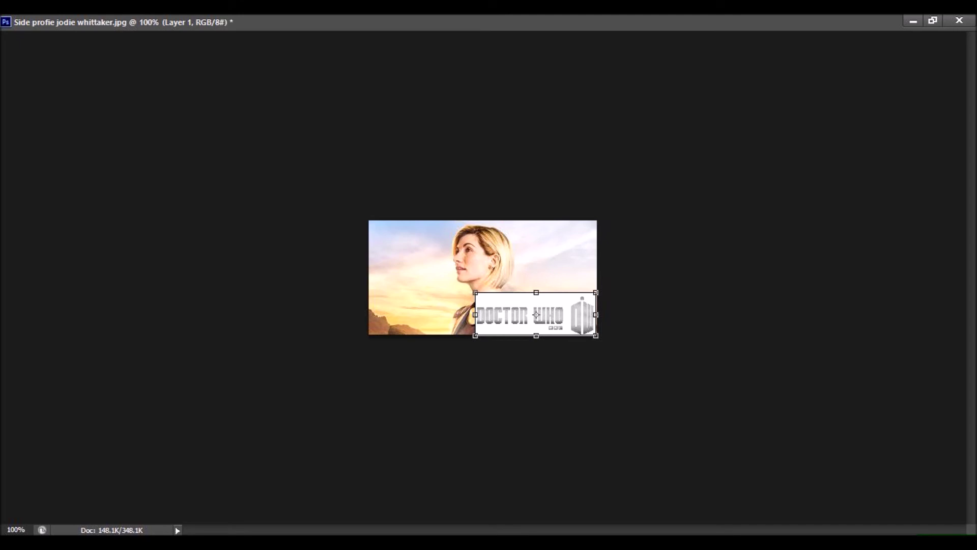
pyautogui.press('Return')
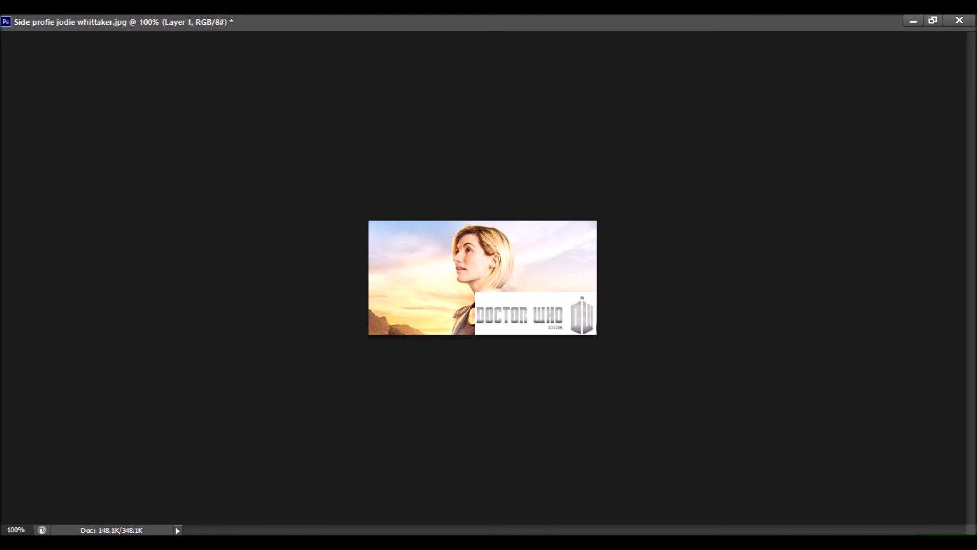
pyautogui.click(933, 20)
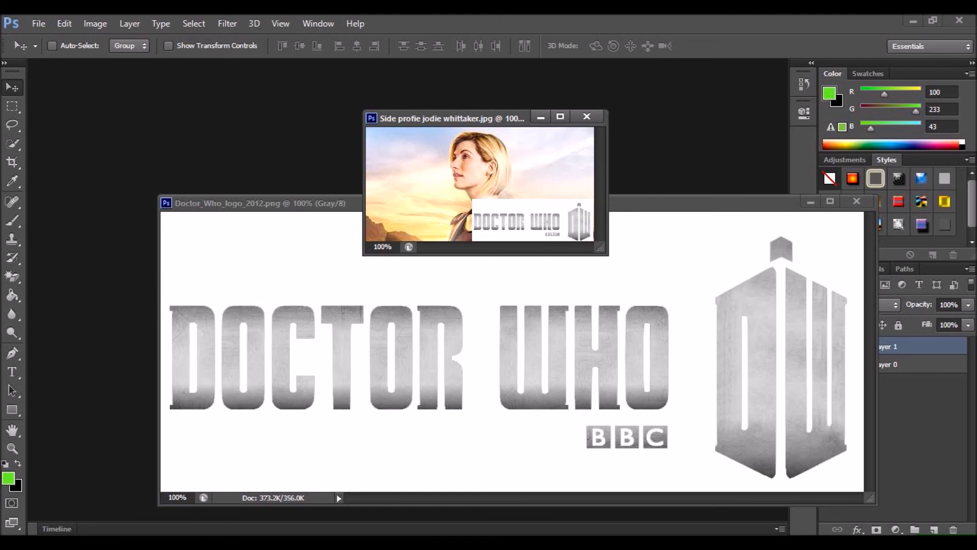
# Step: Dock the floating portrait photo window back as a tab and minimize the Doctor_Who_logo_2012.png window
pyautogui.moveTo(448, 118); pyautogui.dragTo(115, 75)
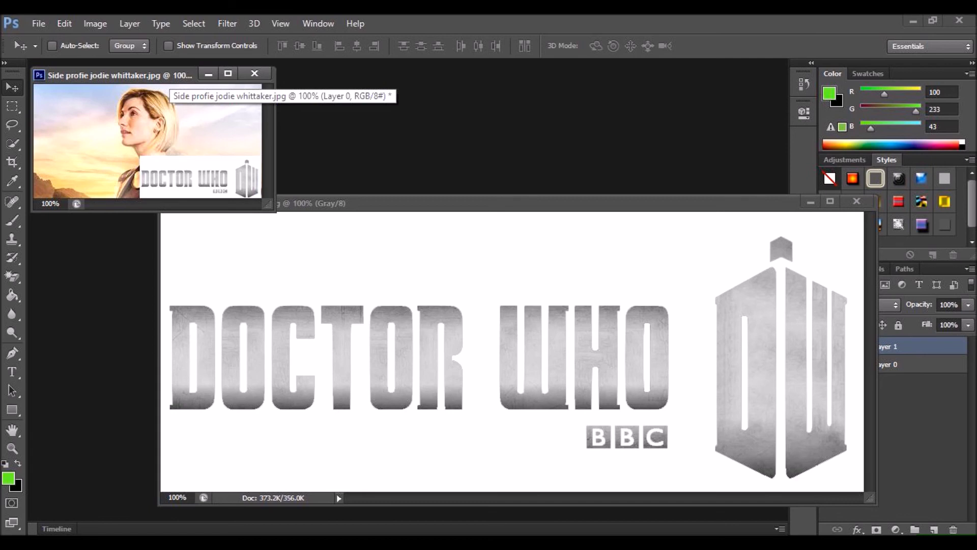
pyautogui.moveTo(115, 74)
pyautogui.mouseDown()
pyautogui.moveTo(121, 65)
pyautogui.moveTo(102, 68)
pyautogui.moveTo(109, 68)
pyautogui.mouseUp()
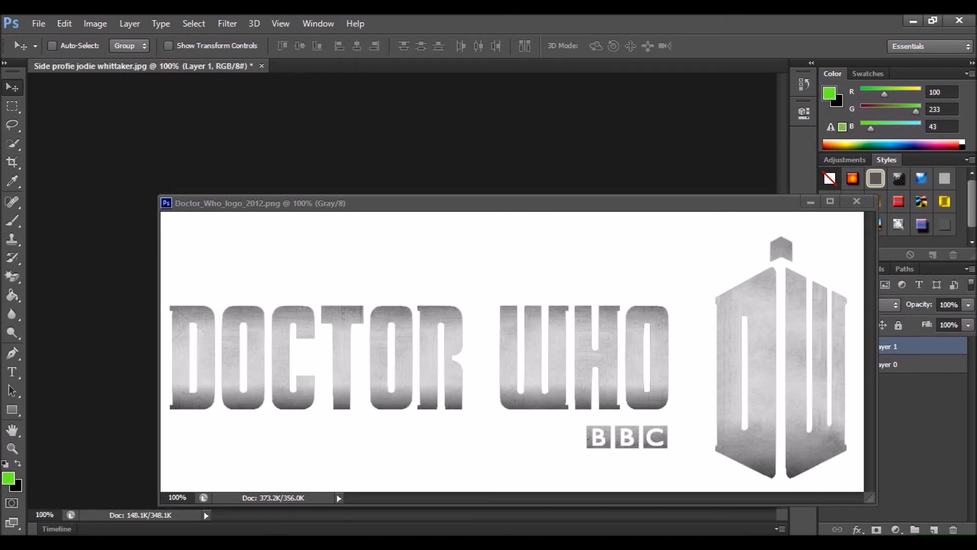
pyautogui.click(811, 203)
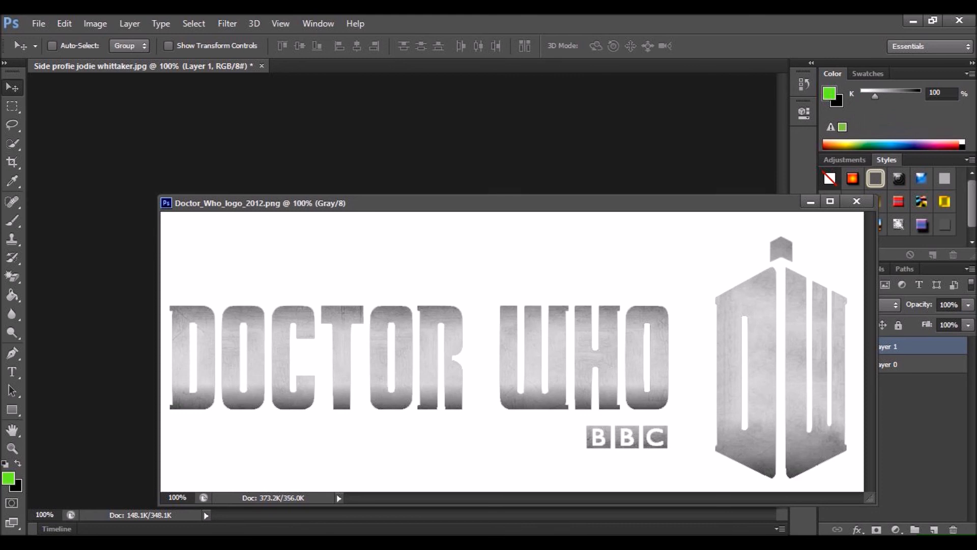
pyautogui.click(811, 202)
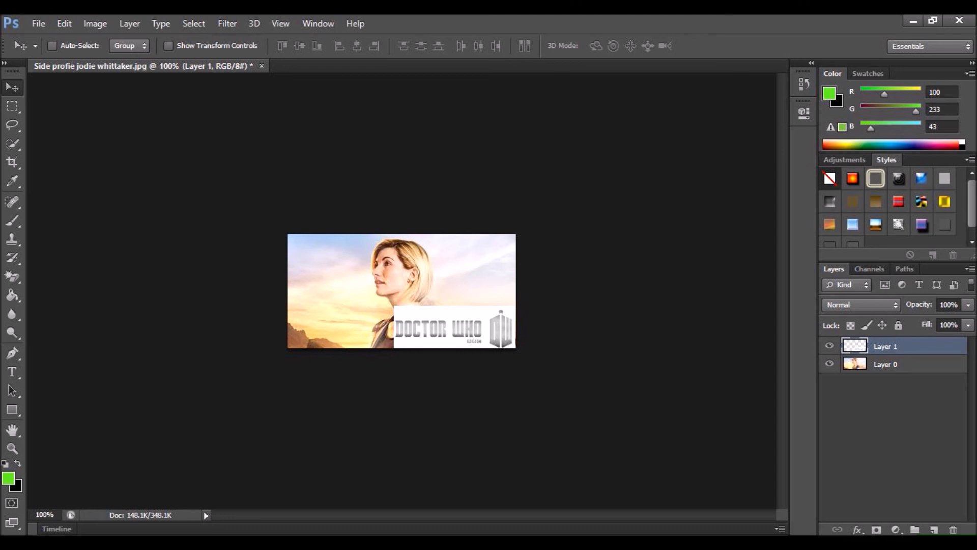
pyautogui.hotkey('alt', 'Tab')
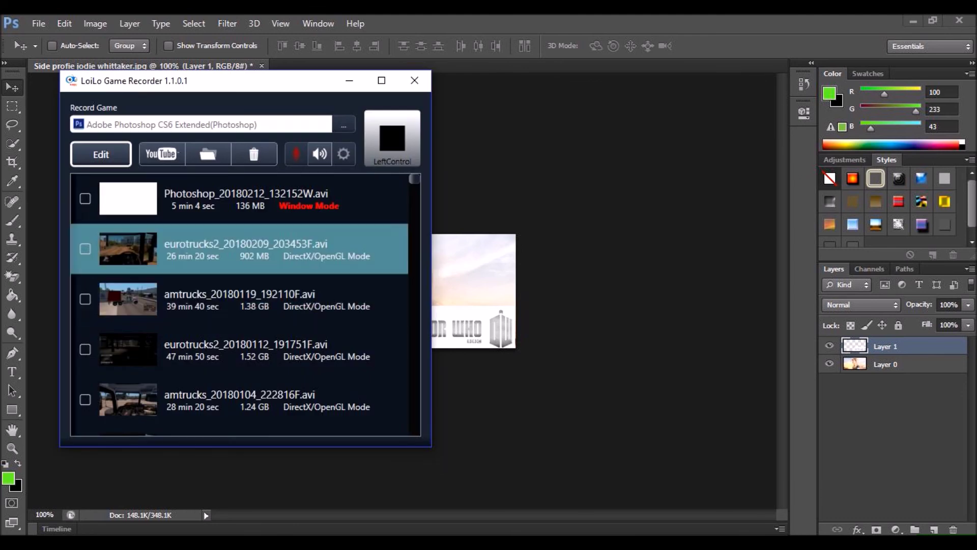